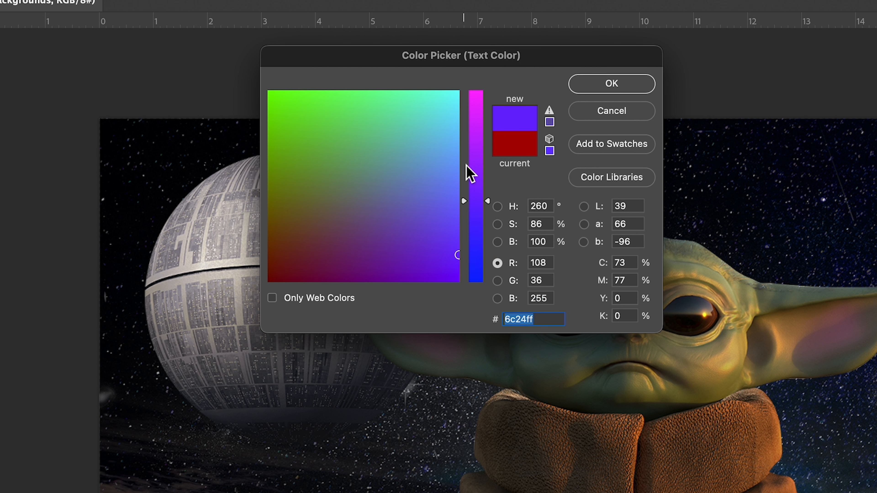
Set the text color to bright green (#2cf503) and the font size to 30 pt
mouse_move(466, 201)
left_mouse_down()
mouse_move(464, 249)
mouse_move(431, 250)
left_mouse_up()
left_click_drag(474, 188, 472, 132)
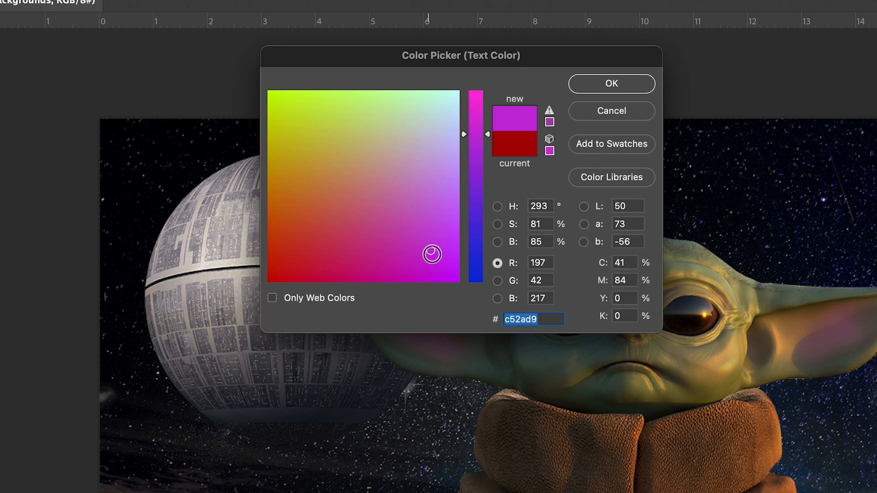
mouse_move(430, 250)
left_mouse_down()
mouse_move(400, 181)
mouse_move(331, 134)
left_mouse_up()
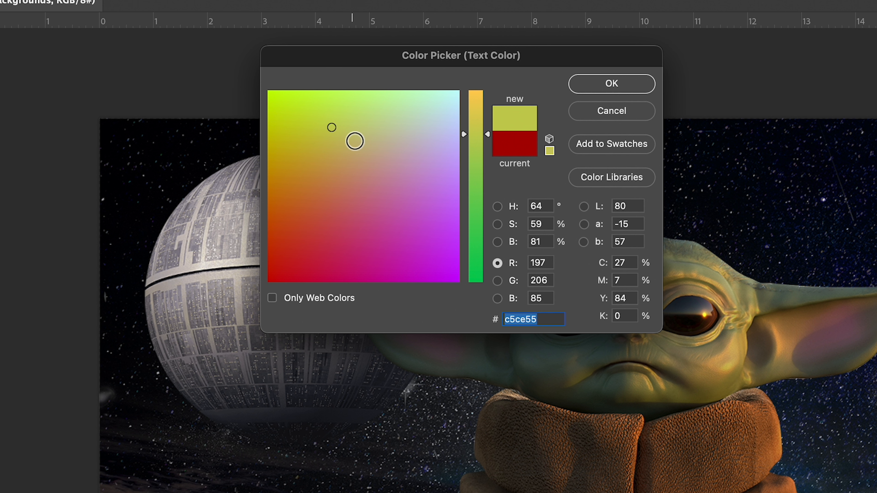
left_click(336, 133)
left_click_drag(337, 134, 270, 98)
left_click_drag(478, 145, 477, 249)
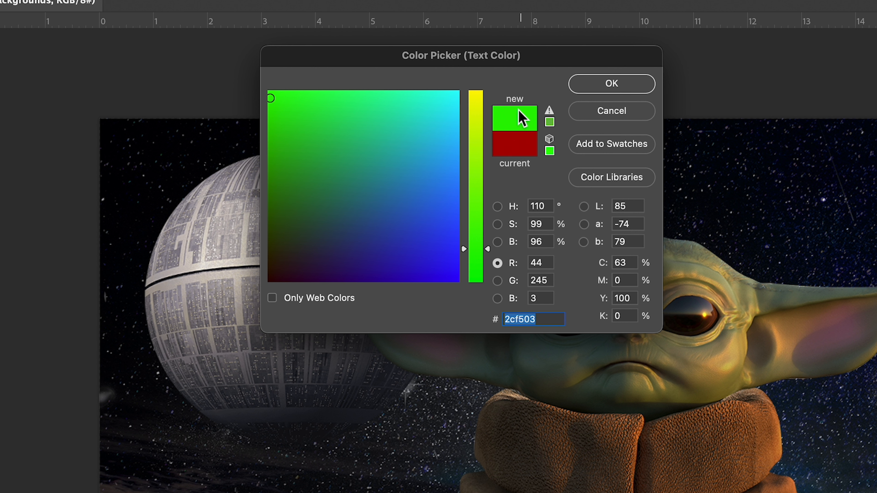
left_click(600, 86)
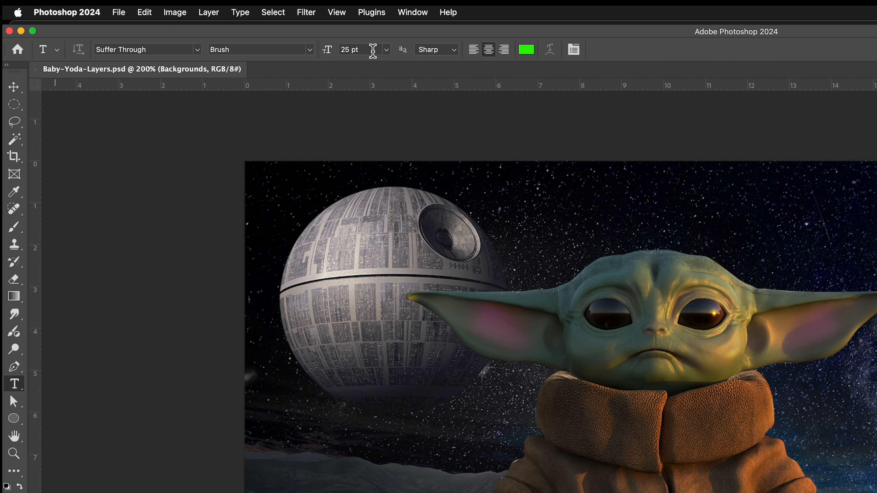
left_click(387, 51)
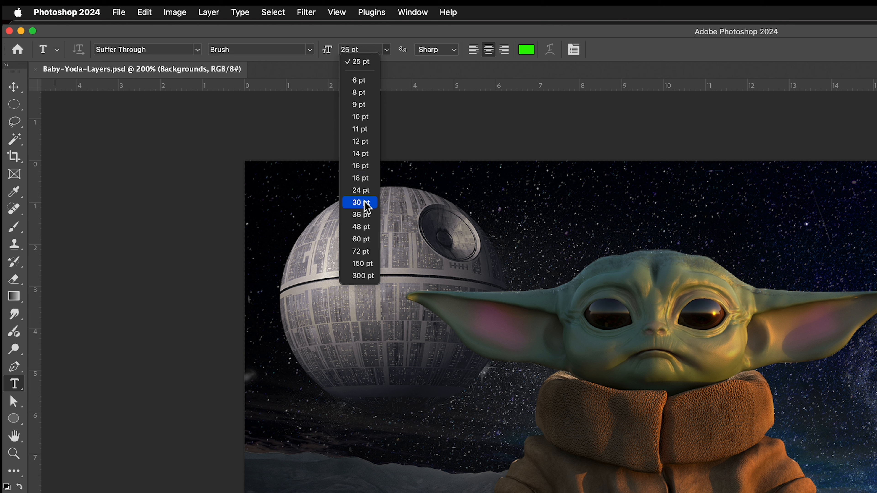
left_click(366, 43)
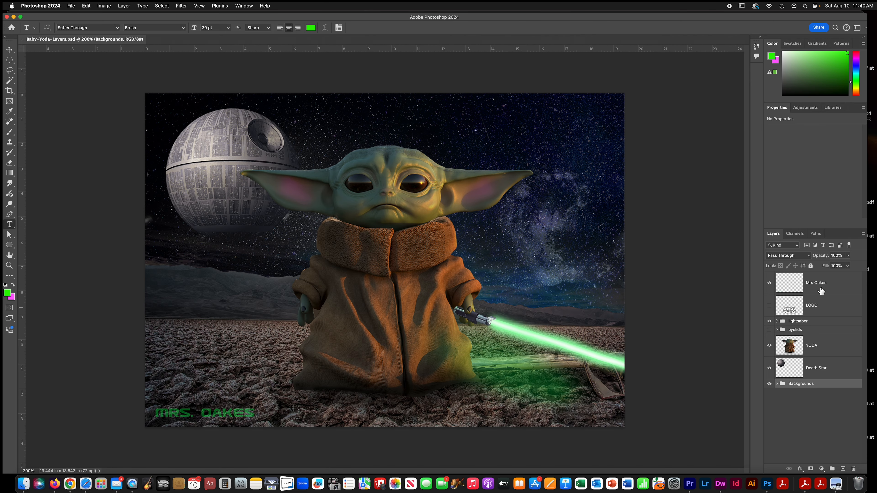
Delete the top pixel layer that holds the existing green name text in the image's lower-left corner
left_click(820, 290)
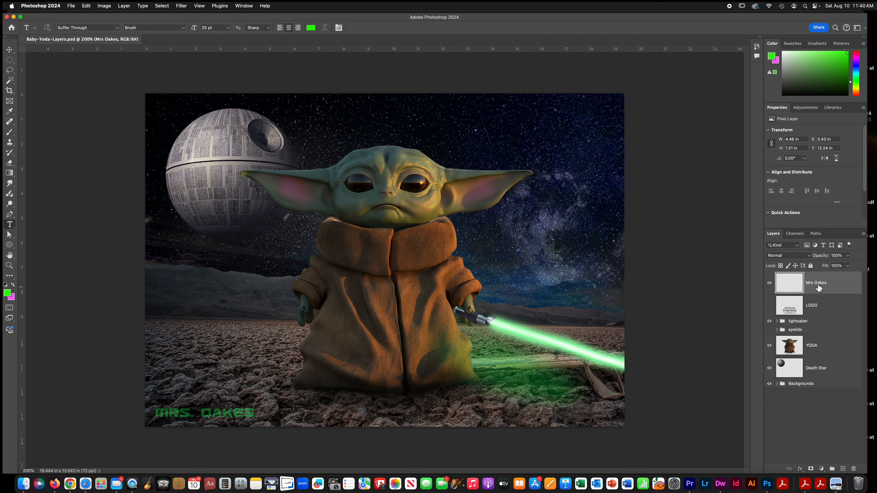
left_click(769, 283)
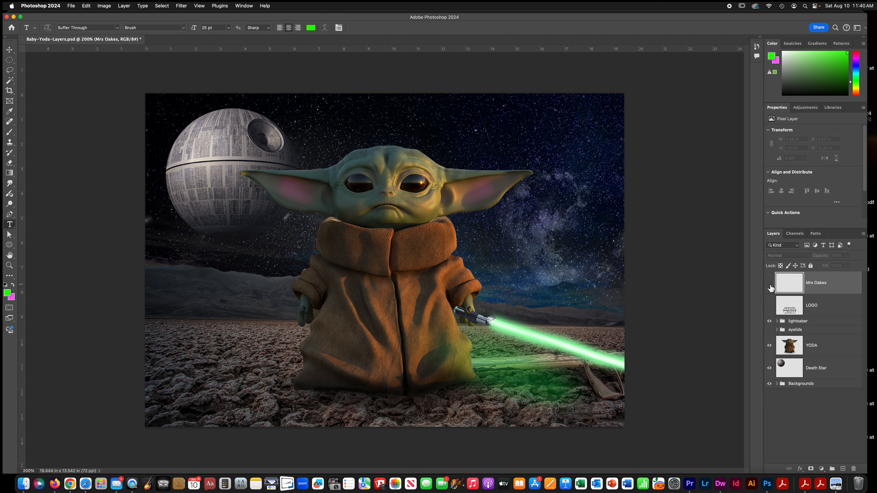
left_click(769, 284)
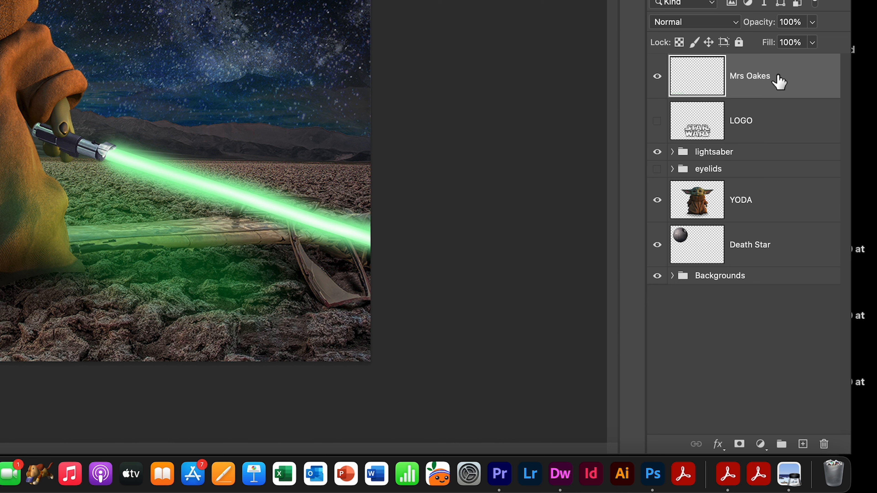
double_click(778, 76)
key("Return")
mouse_move(782, 83)
left_mouse_down()
mouse_move(812, 192)
mouse_move(830, 449)
mouse_move(790, 83)
left_mouse_up()
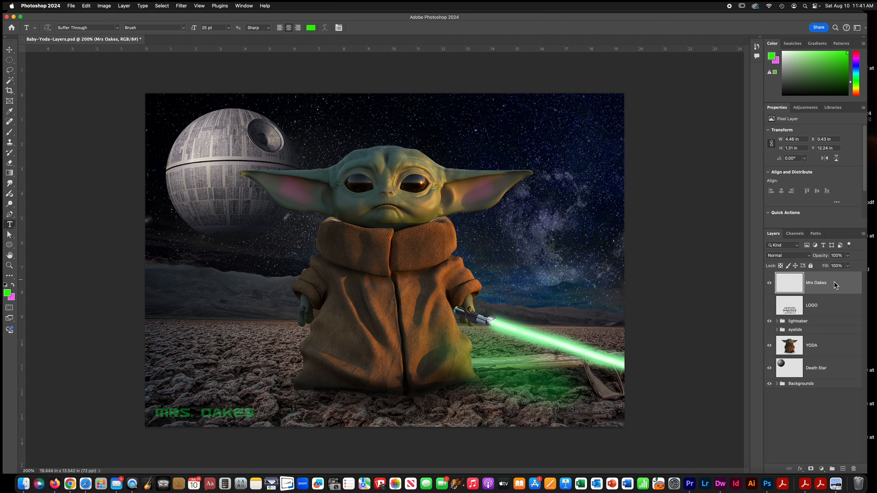
right_click(835, 285)
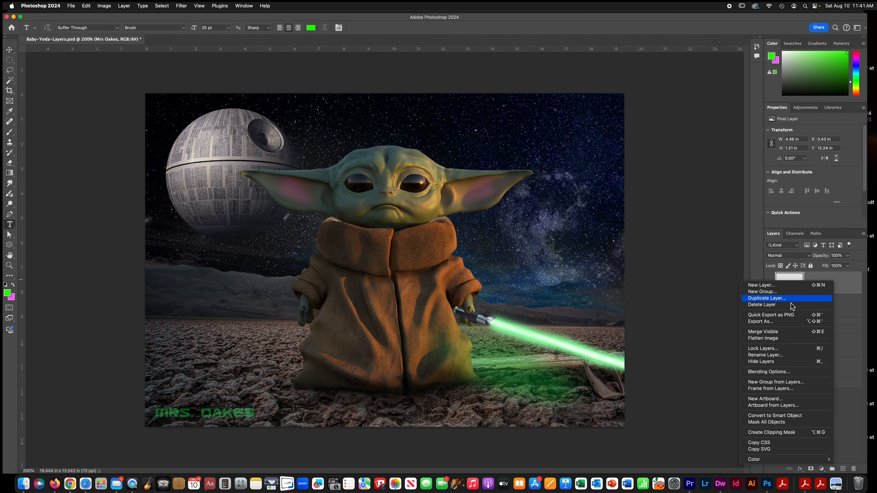
left_click(786, 309)
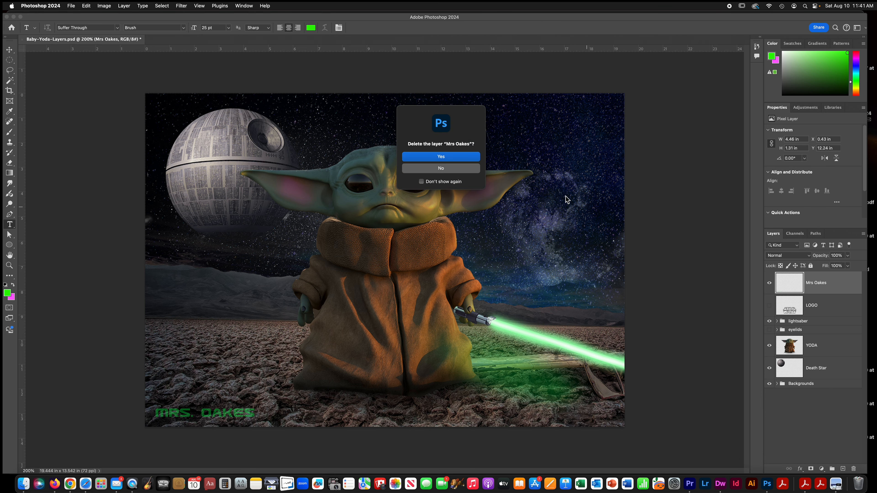
left_click(438, 157)
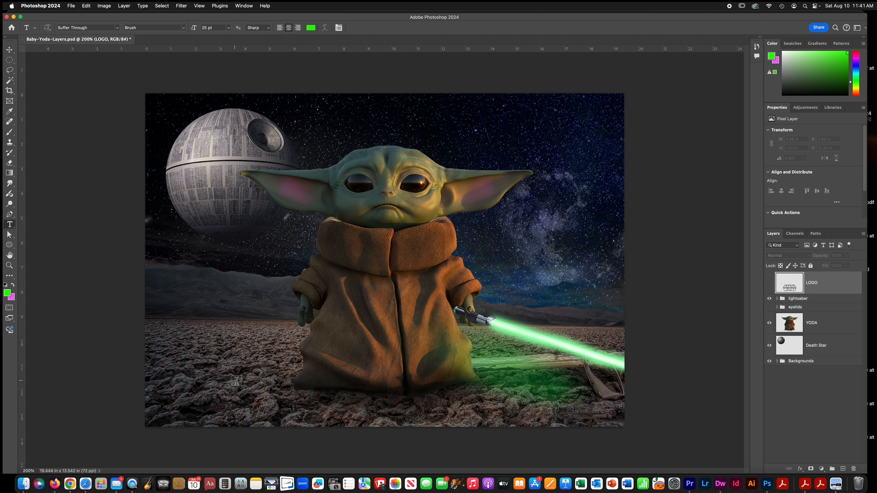
Add a 30 pt text layer with the teacher's name on the rocky ground in the lower-left part of the image
left_click(229, 28)
left_click(217, 118)
left_click(200, 370)
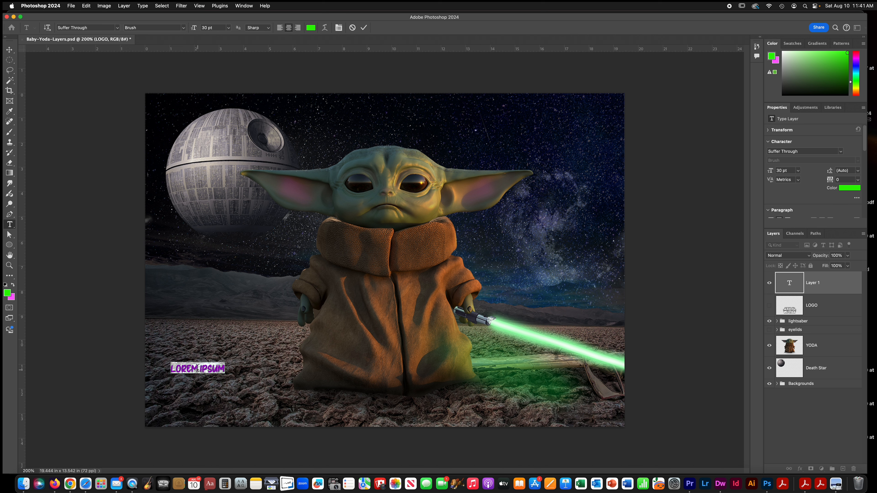
type("MRS. OA")
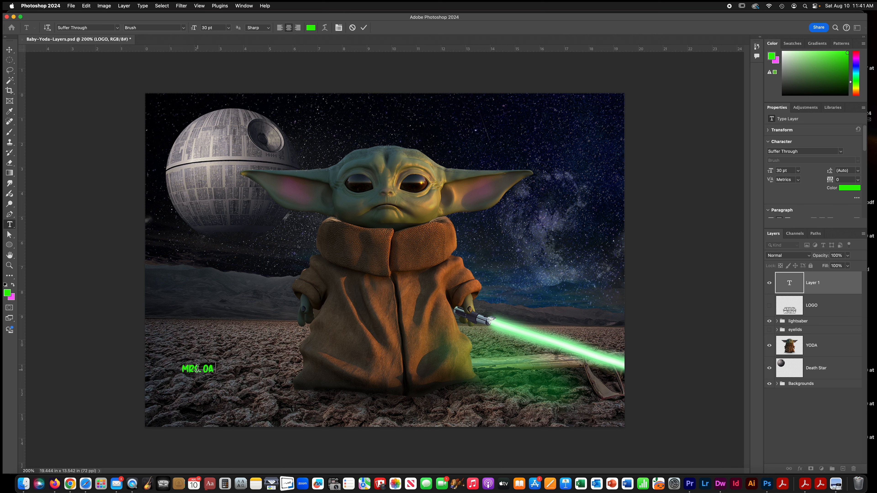
type("KES")
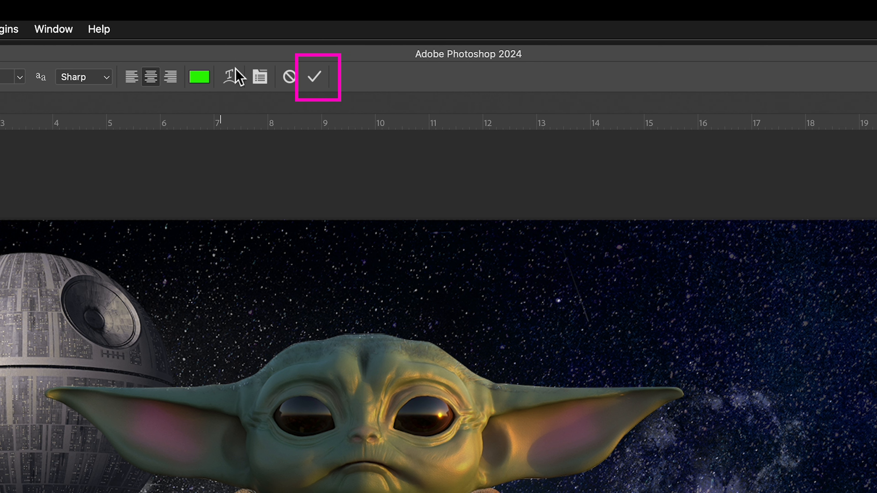
left_click(315, 77)
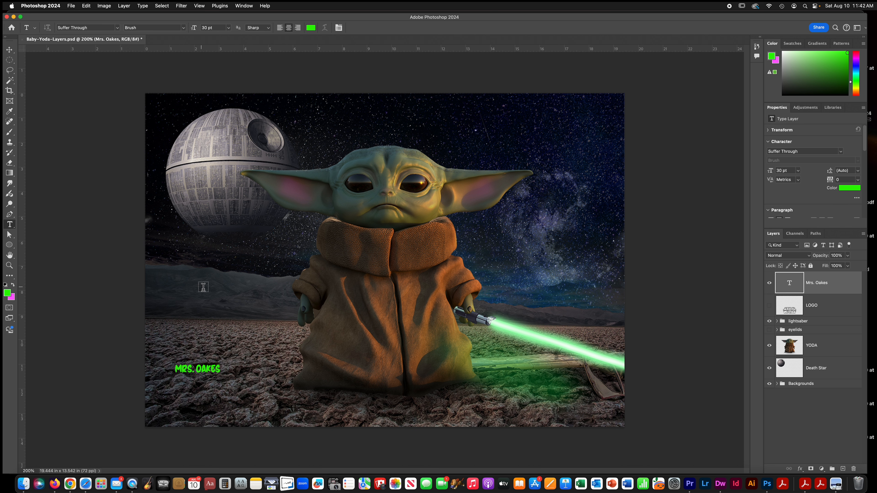
Enlarge the new name text to about 56 pt and place it in the image's lower-left corner
left_click(10, 51)
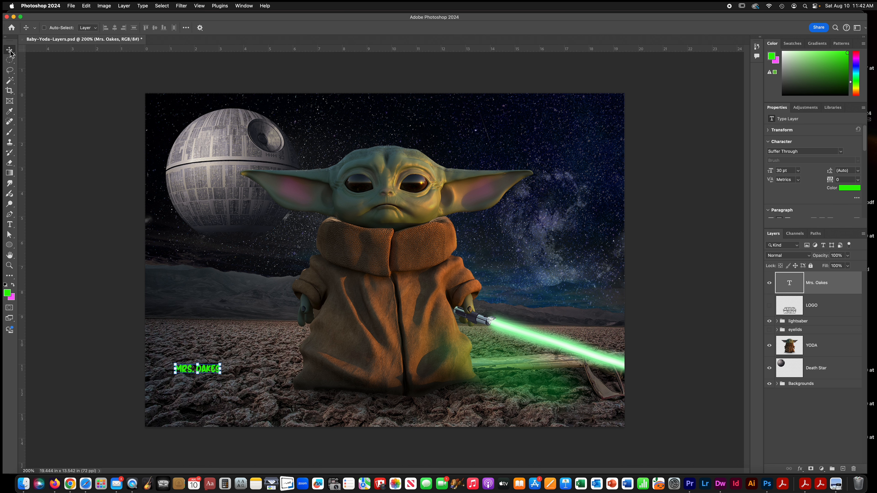
left_click_drag(221, 375, 241, 394)
left_click(384, 30)
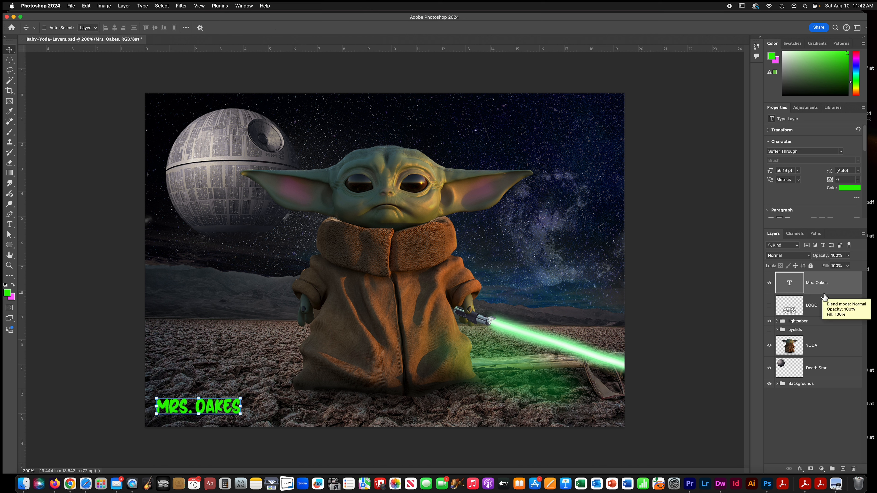
Expand the Backgrounds group to view the layers inside it
left_click(777, 383)
left_click_drag(817, 282, 848, 280)
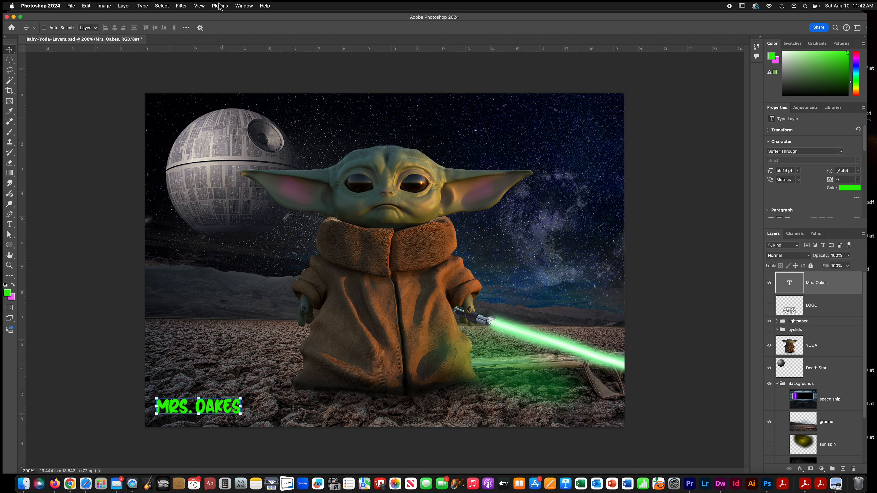
mouse_move(829, 287)
left_mouse_down()
mouse_move(830, 310)
mouse_move(832, 282)
left_mouse_up()
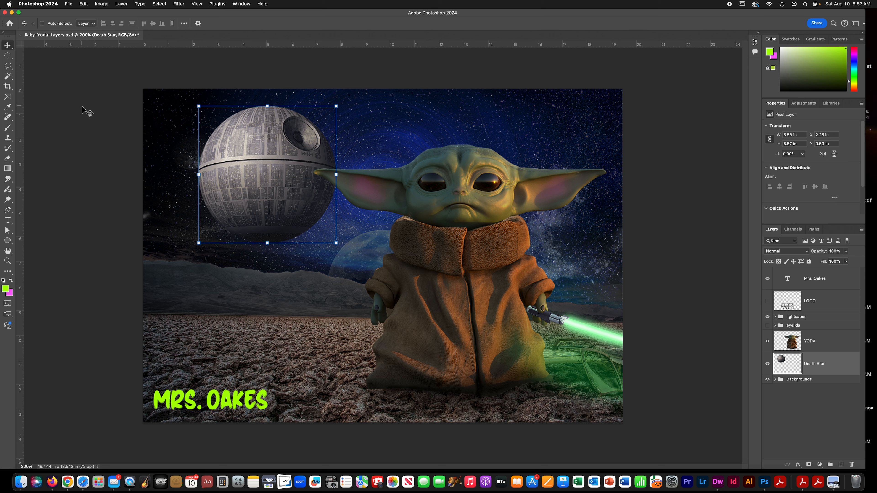
left_click(766, 282)
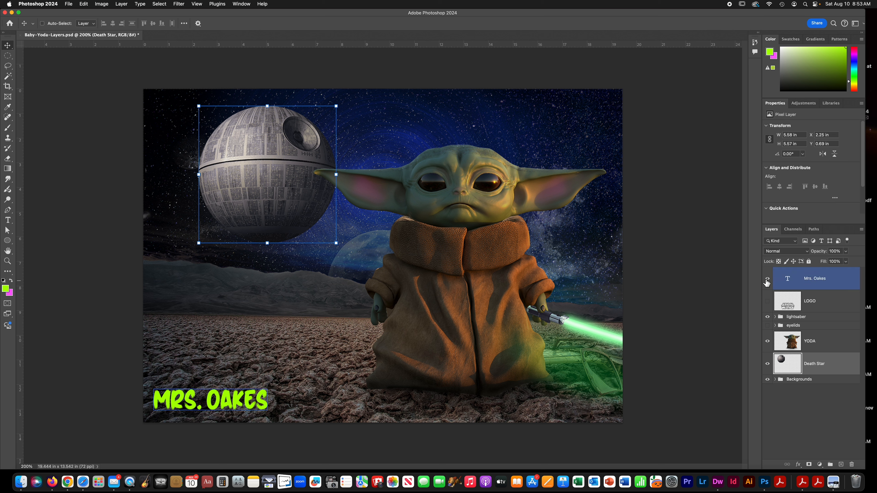
left_click(767, 282)
left_click(766, 282)
left_click(778, 316)
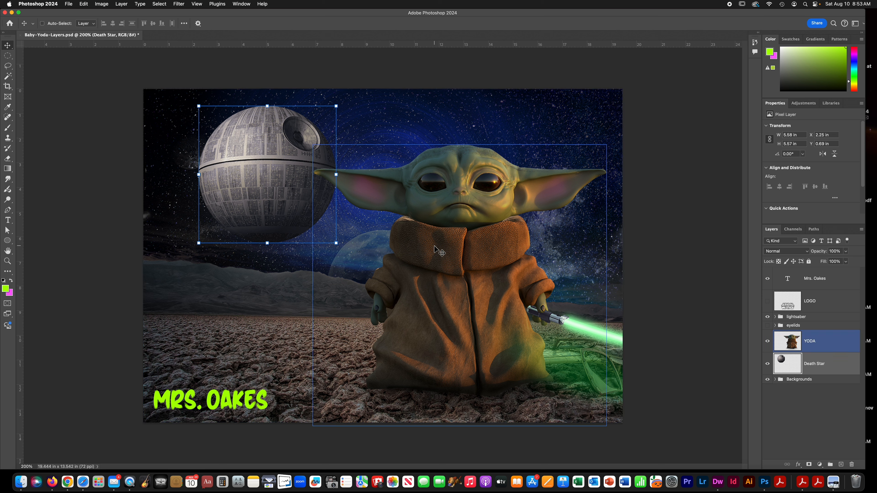
left_click(441, 251, "shift+super")
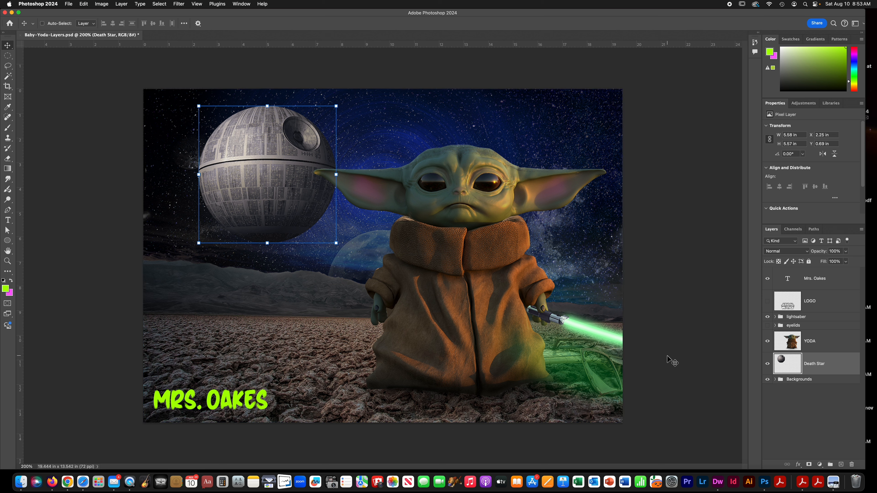
Save the Baby-Yoda-Layers.psd document
left_click(69, 4)
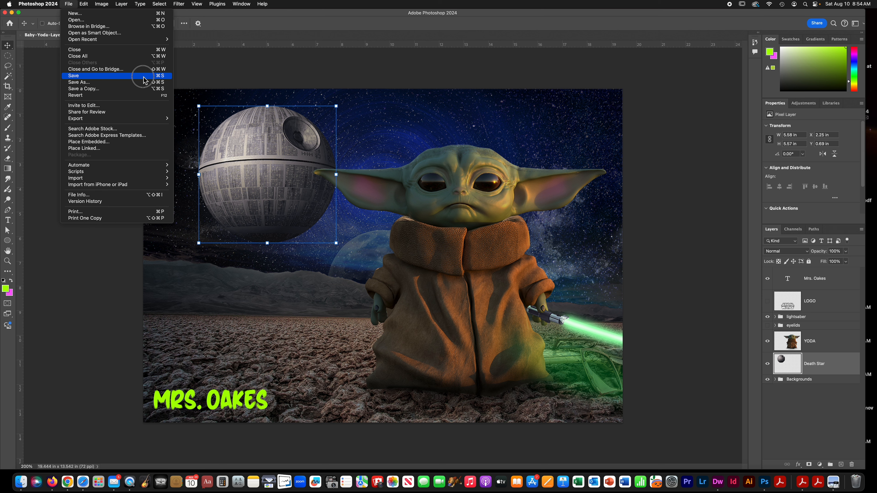
left_click(144, 77)
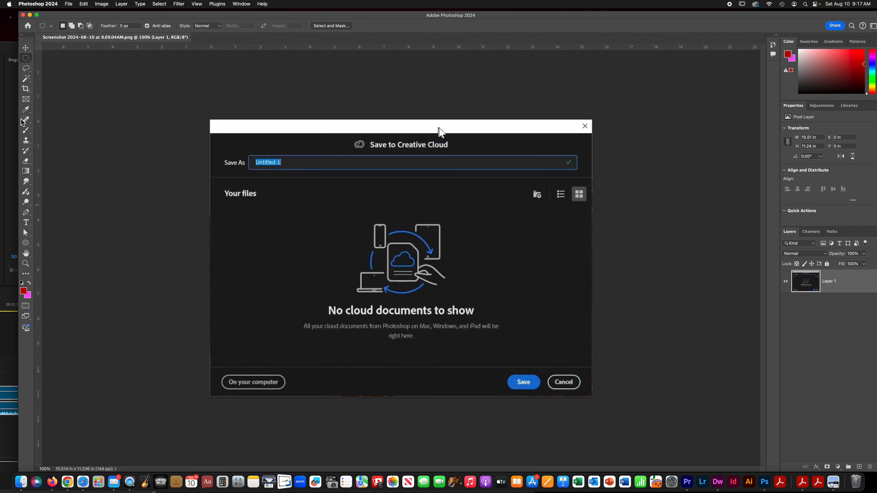
Paint a red frame with a 50 px brush around the On your computer button in the save dialog screenshot
left_click(26, 130)
key("bracketleft")
key("bracketleft")
key("bracketleft")
key("bracketleft")
key("bracketleft")
key("bracketleft")
key("bracketleft")
key("bracketleft")
key("bracketleft")
key("bracketleft")
key("bracketleft")
key("bracketleft")
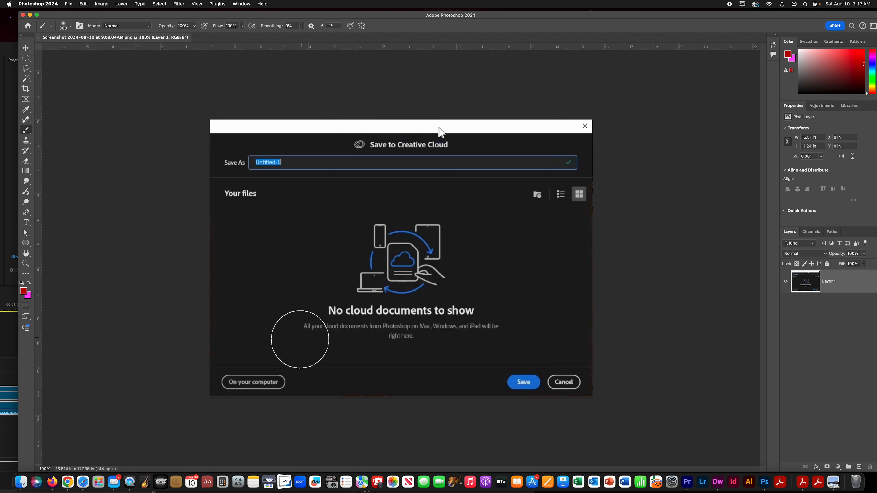
mouse_move(293, 357)
left_mouse_down()
mouse_move(218, 360)
mouse_move(220, 392)
mouse_move(304, 399)
mouse_move(295, 354)
left_mouse_up()
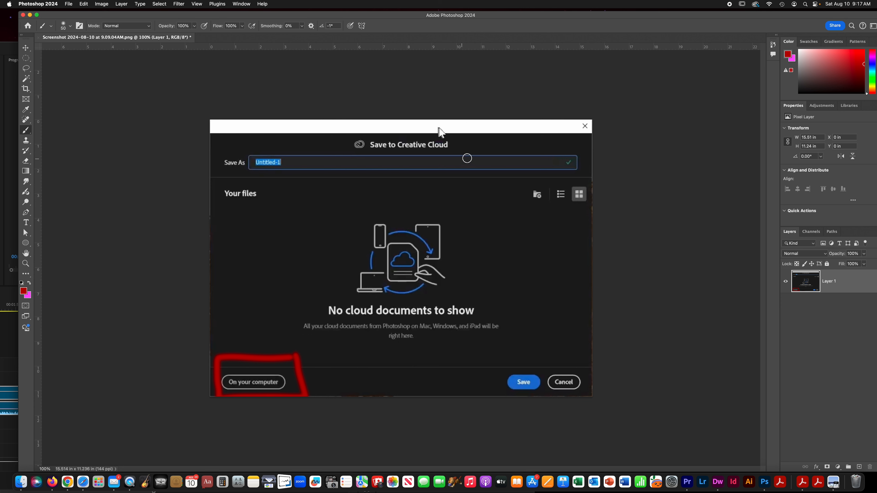
Cross out the Save to Creative Cloud heading with a 30 px red brush line and add a stroke by the Save button
key("bracketleft")
key("bracketleft")
left_click_drag(457, 146, 336, 143)
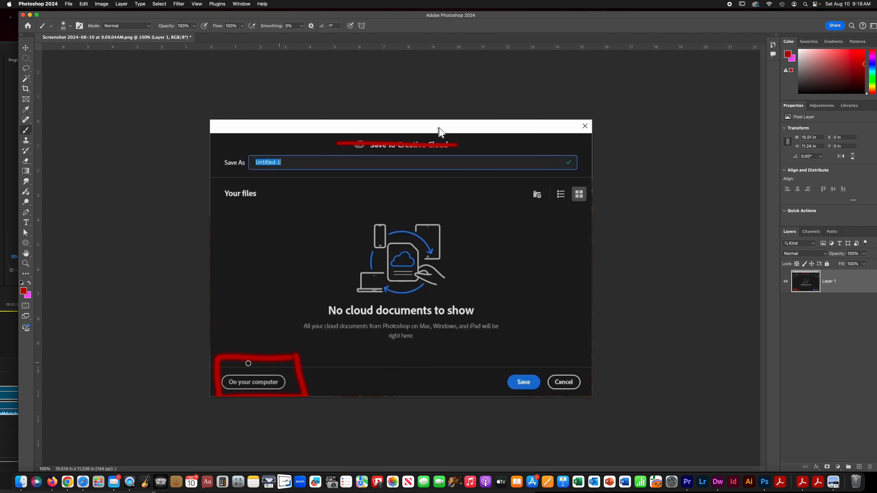
mouse_move(526, 373)
left_mouse_down()
mouse_move(493, 369)
mouse_move(546, 394)
mouse_move(540, 364)
mouse_move(491, 366)
left_mouse_up()
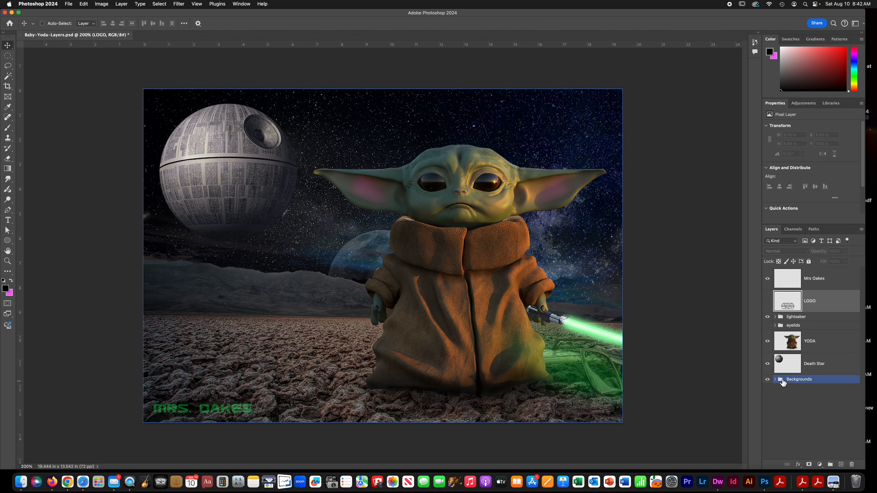
Expand the Backgrounds group of the Baby Yoda document and make its sun spin layer visible
left_click(775, 379)
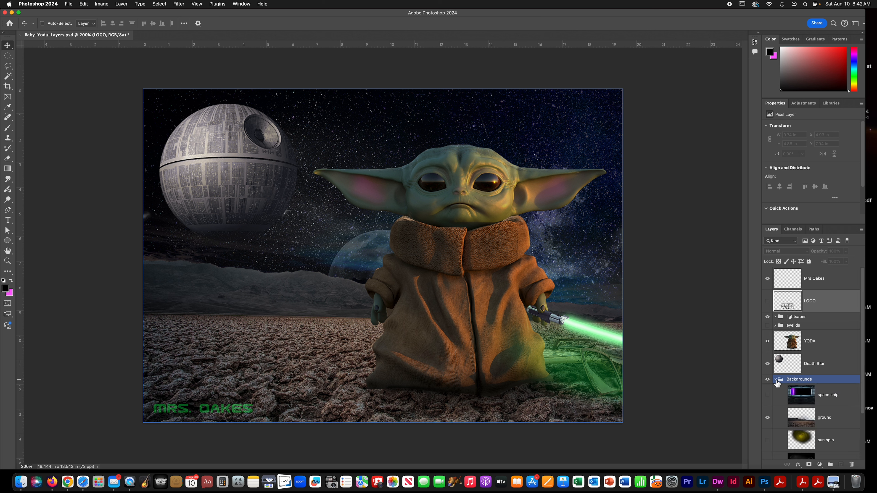
scroll(807, 400, "down", 3)
left_click(815, 402)
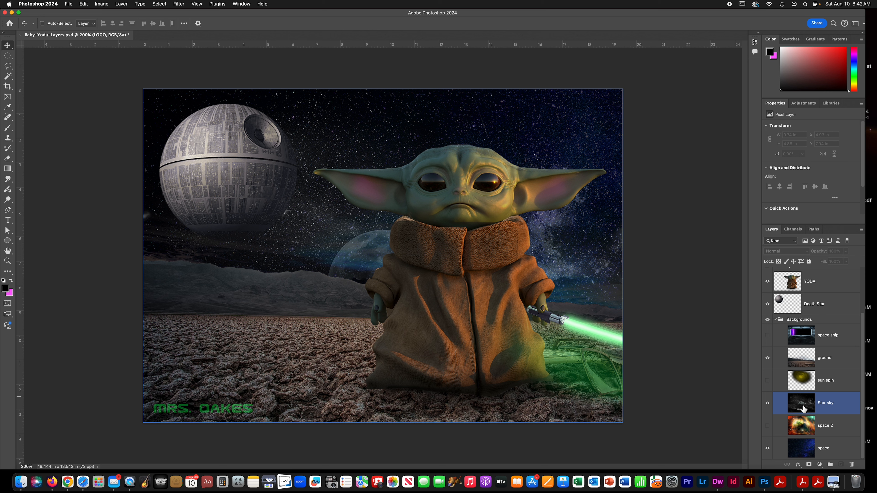
left_click(767, 380)
left_click(767, 381)
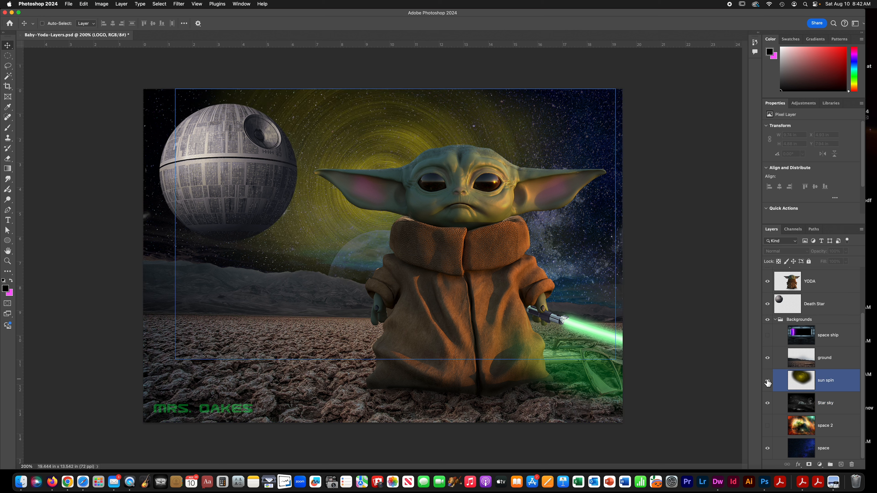
Recolor the sun spin layer from yellow to blue with a Hue/Saturation adjustment, setting the hue to +173
left_click(824, 384)
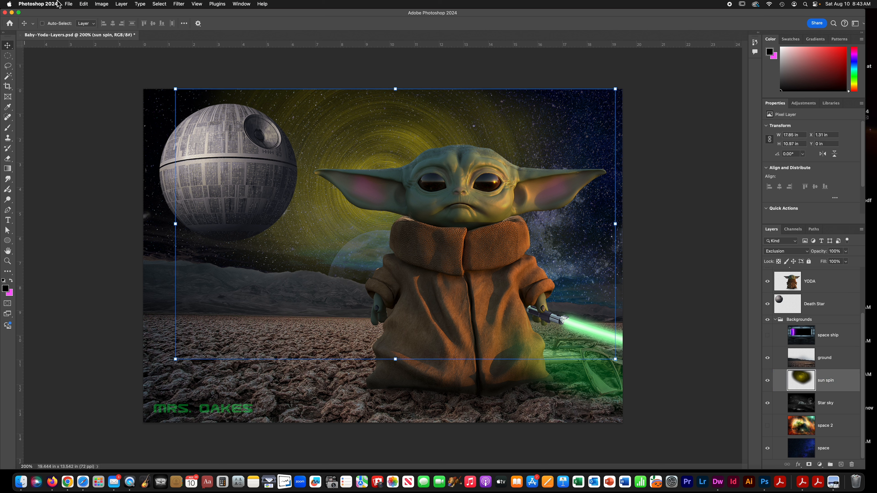
left_click(101, 4)
mouse_move(110, 23)
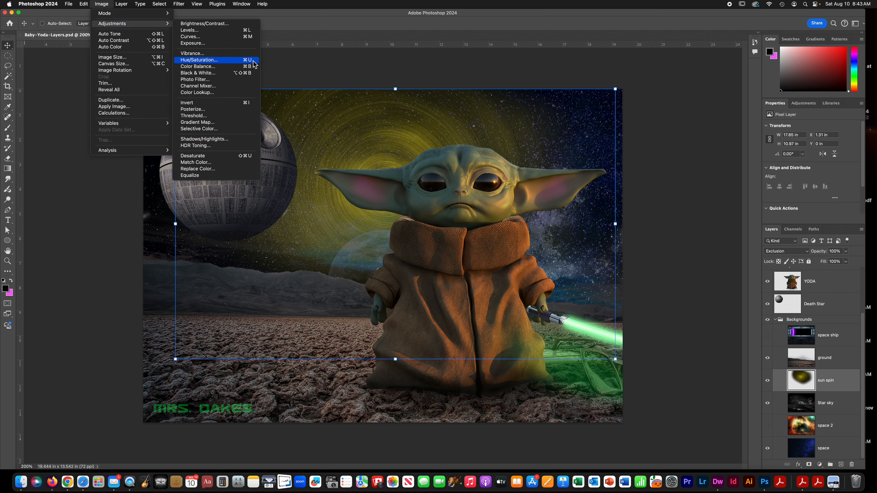
left_click(194, 62)
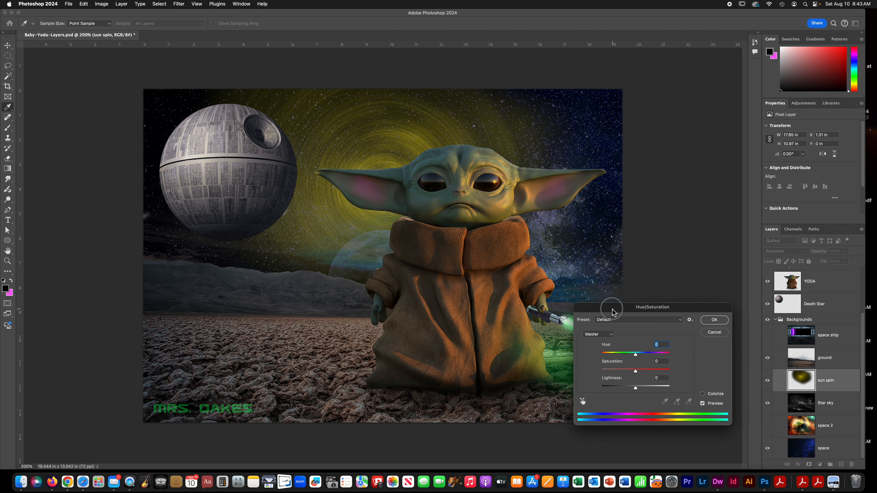
left_click_drag(612, 307, 262, 215)
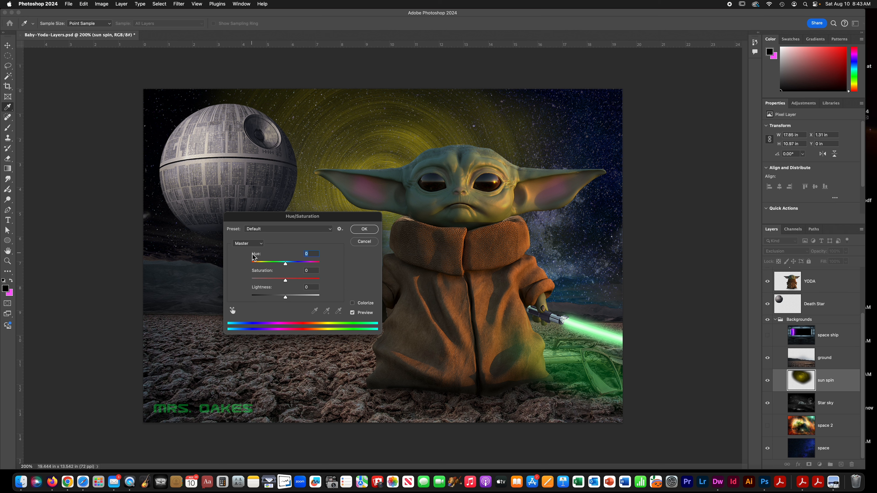
left_click_drag(285, 264, 320, 272)
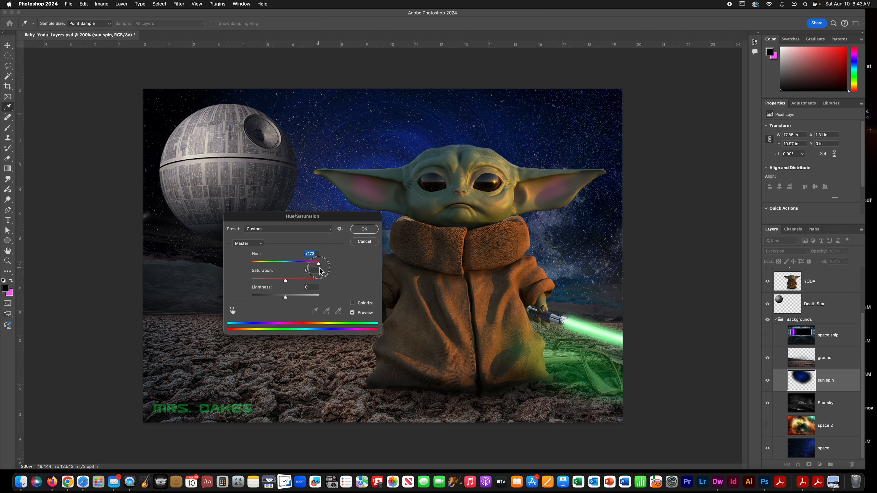
left_click_drag(268, 217, 179, 221)
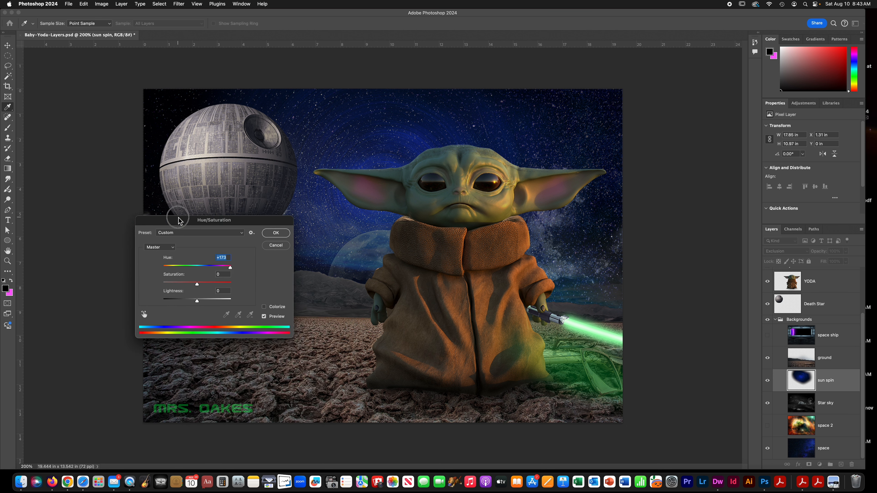
left_click(277, 235)
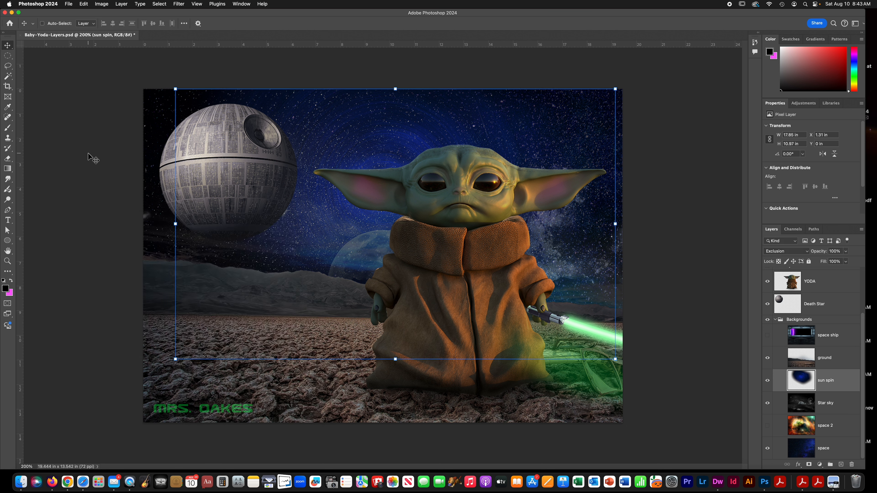
Colorize the Star sky layer green with a Hue/Saturation adjustment at hue 119, saturation 55 and lightness +1
left_click(832, 407)
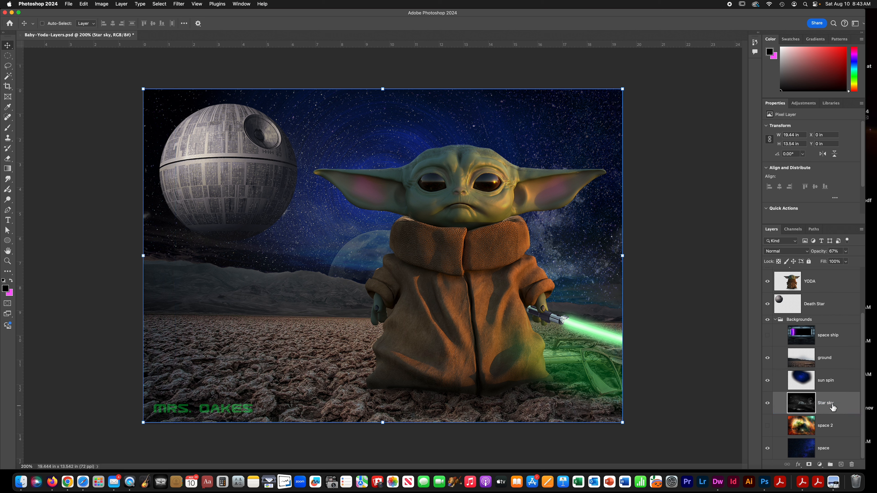
key("super+u")
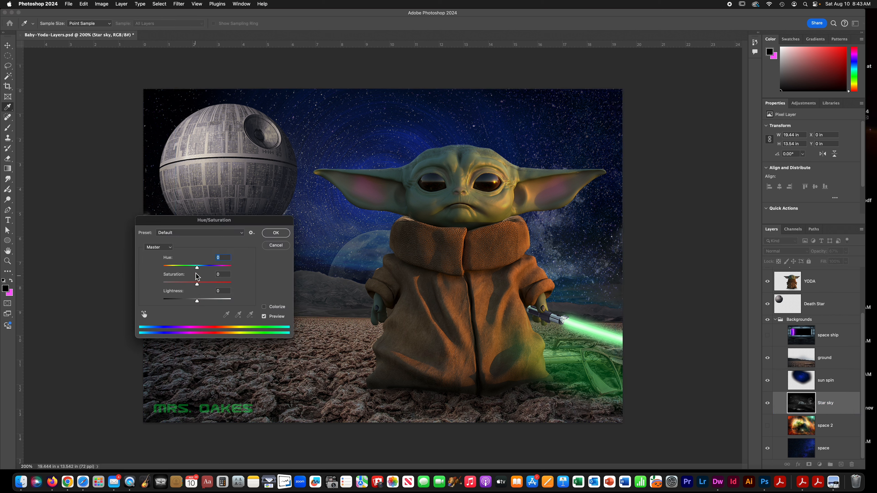
mouse_move(197, 268)
left_mouse_down()
mouse_move(170, 268)
mouse_move(240, 271)
mouse_move(154, 273)
mouse_move(217, 273)
mouse_move(180, 273)
mouse_move(199, 275)
left_mouse_up()
left_click(264, 307)
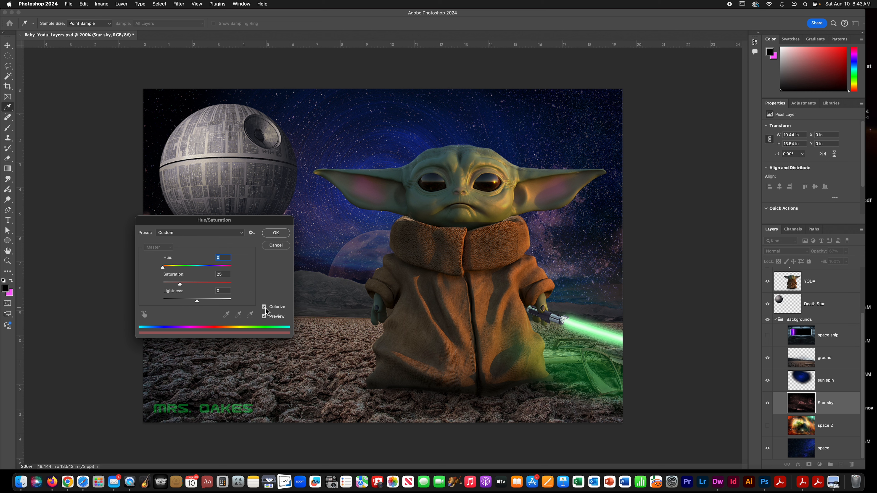
mouse_move(197, 301)
left_mouse_down()
mouse_move(205, 306)
mouse_move(183, 288)
mouse_move(200, 289)
left_mouse_up()
left_click_drag(164, 268, 187, 280)
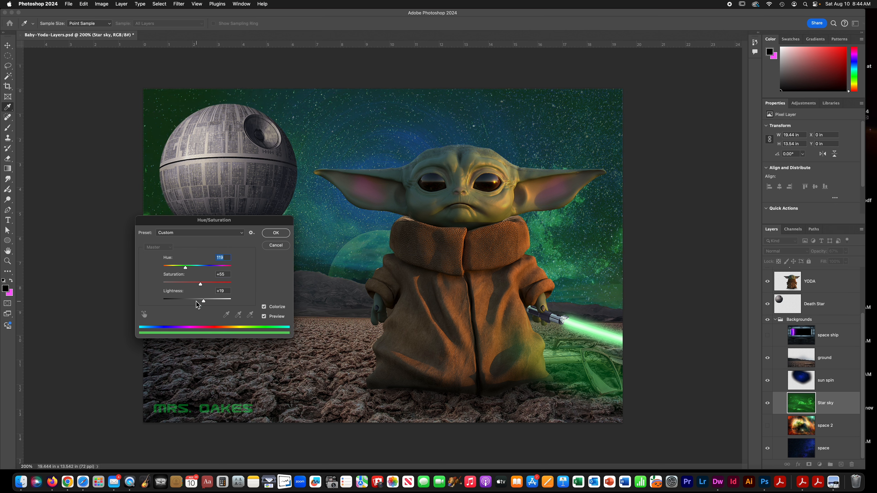
mouse_move(203, 301)
left_mouse_down()
mouse_move(143, 304)
mouse_move(233, 306)
mouse_move(184, 304)
mouse_move(218, 301)
left_mouse_up()
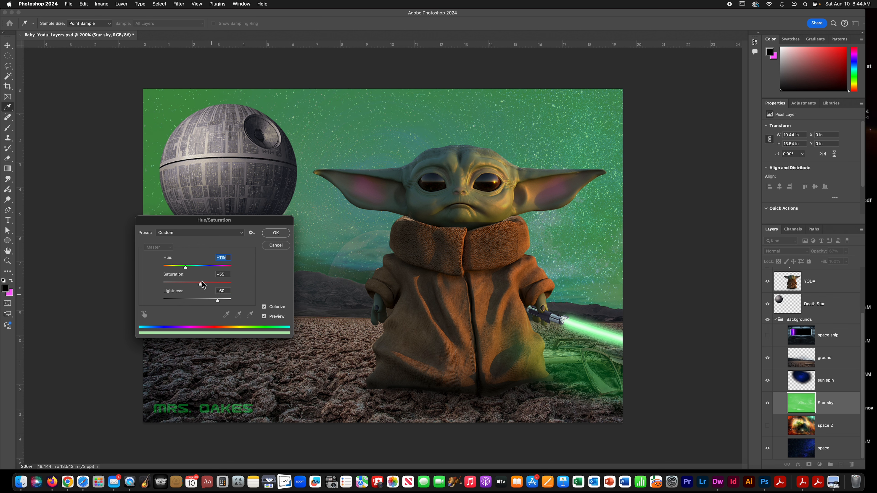
left_click(218, 299)
left_click_drag(220, 302, 197, 301)
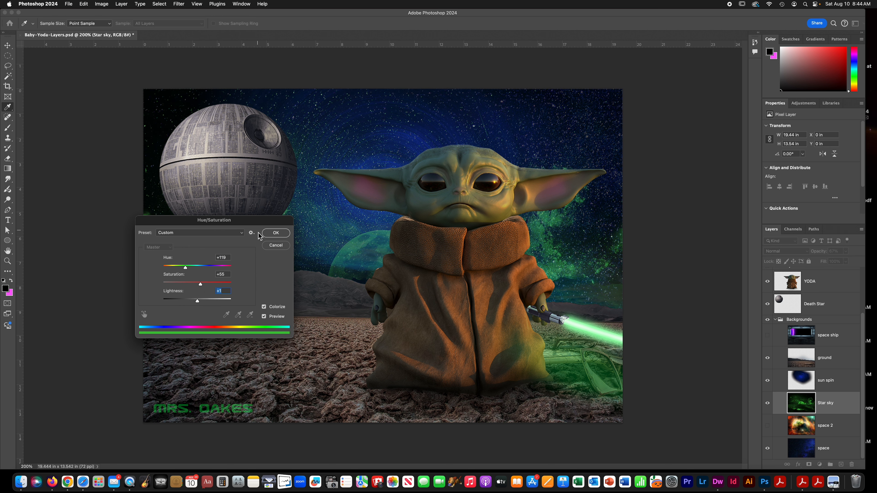
left_click(269, 236)
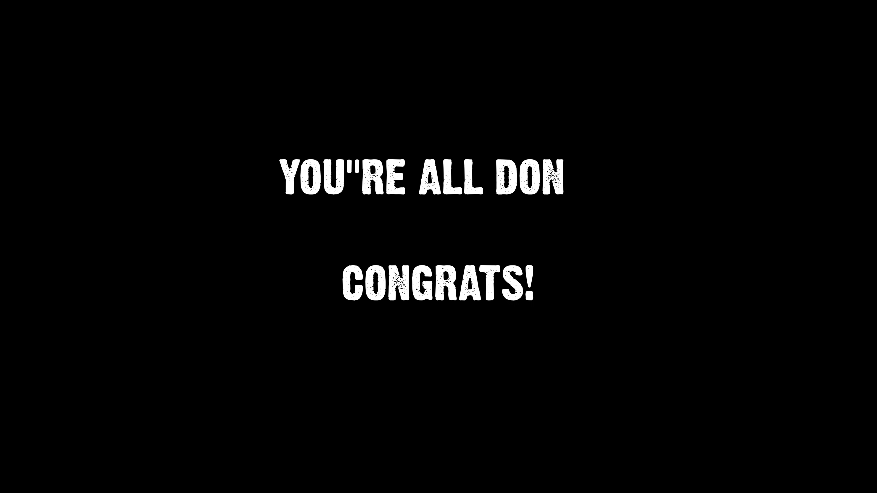